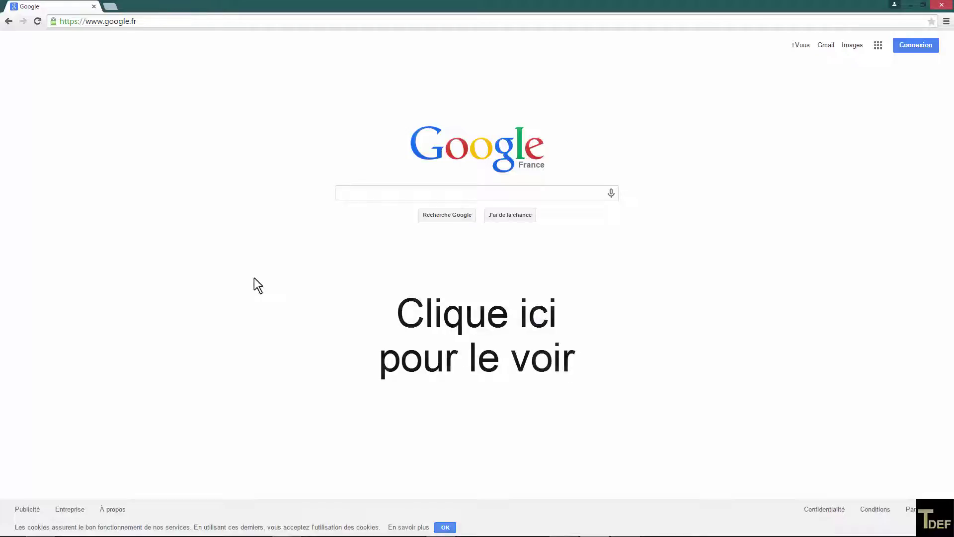
Open the browser settings and bring up the set of startup pages for adding a new page.
{"action": "left_click", "coordinate": [350, 303]}
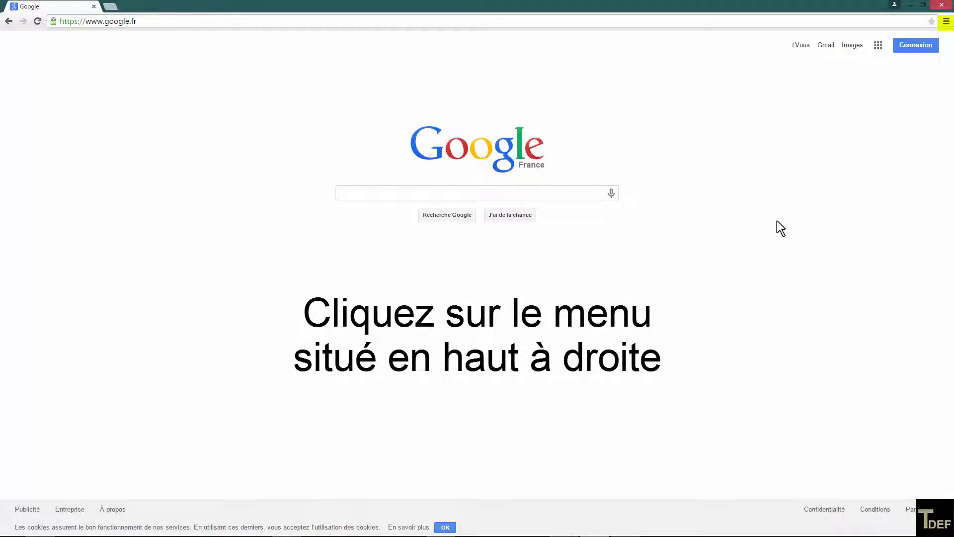
{"action": "left_click", "coordinate": [947, 21]}
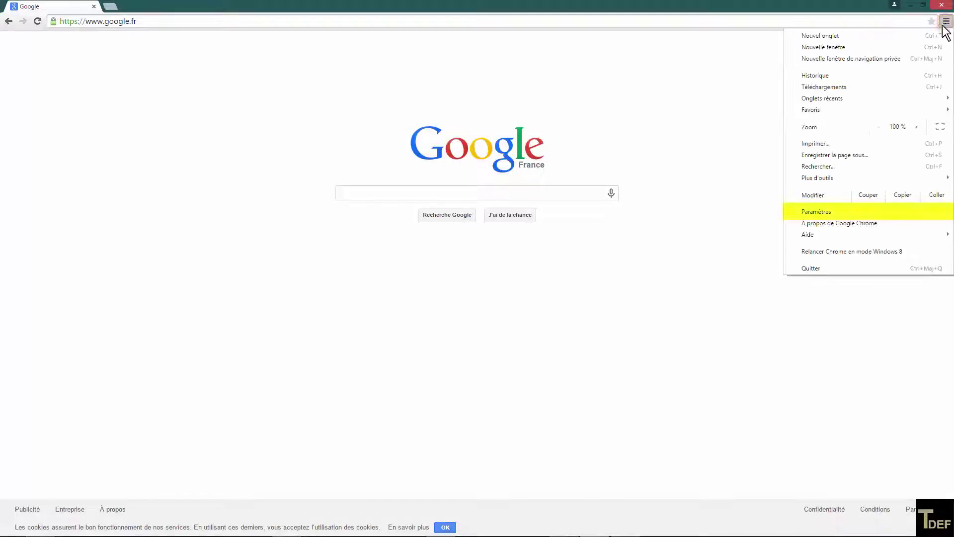
{"action": "left_click", "coordinate": [842, 212]}
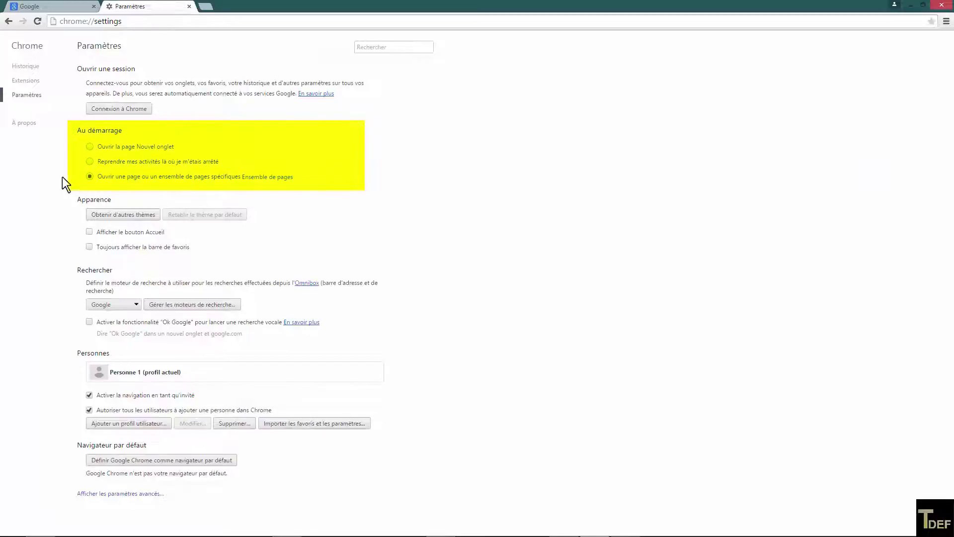
{"action": "left_click", "coordinate": [265, 178]}
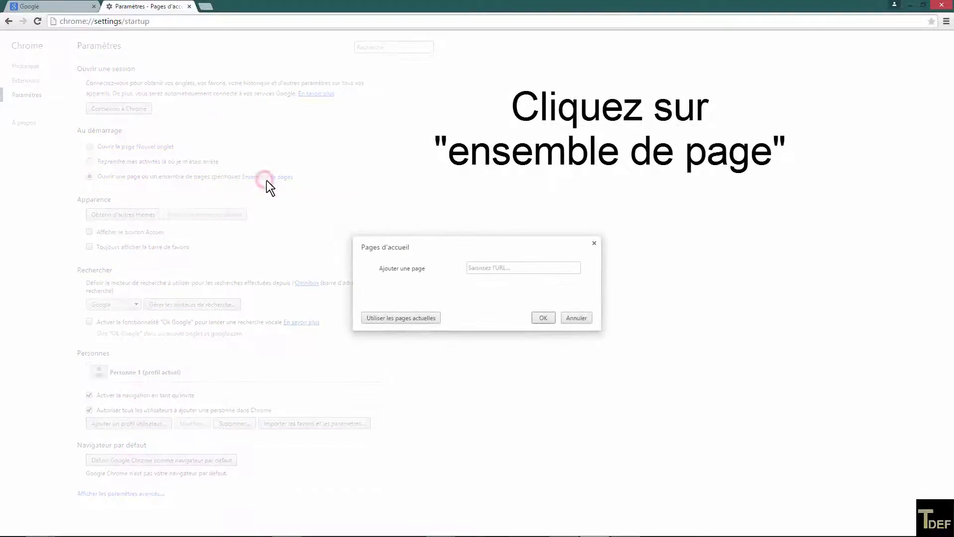
{"action": "left_click", "coordinate": [490, 270]}
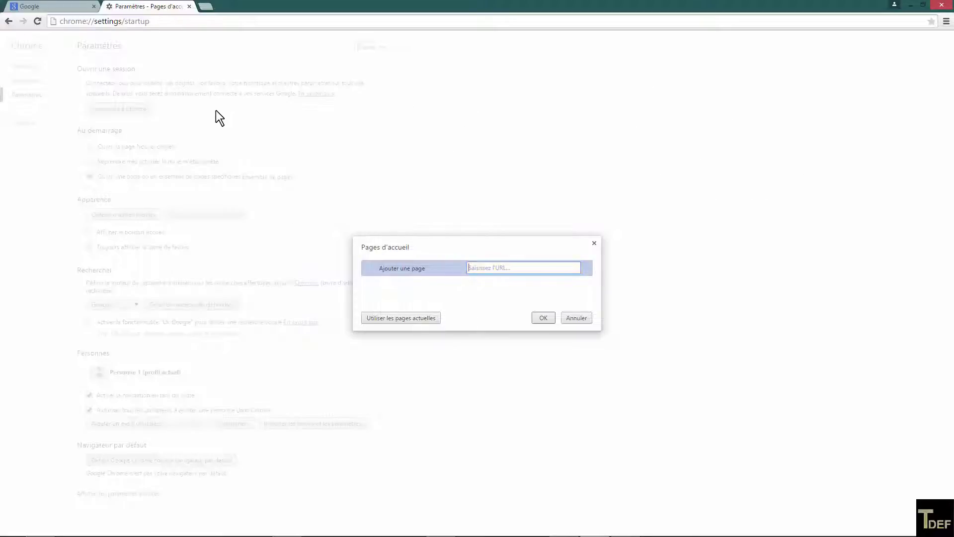
Search Google for "youtube" in the existing Google tab and open the YouTube home page.
{"action": "left_click", "coordinate": [70, 7]}
{"action": "left_click", "coordinate": [370, 187]}
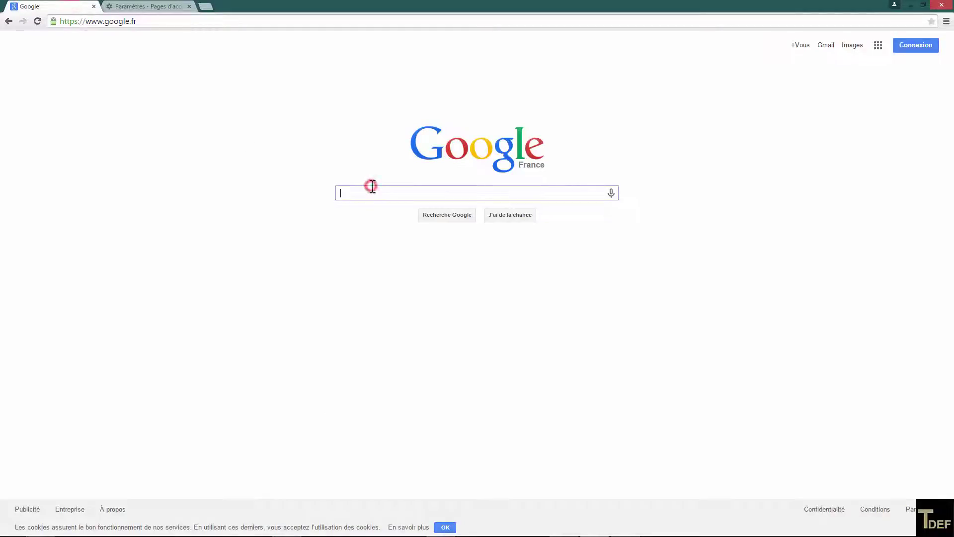
{"action": "type", "text": "youtube"}
{"action": "key", "text": "Return"}
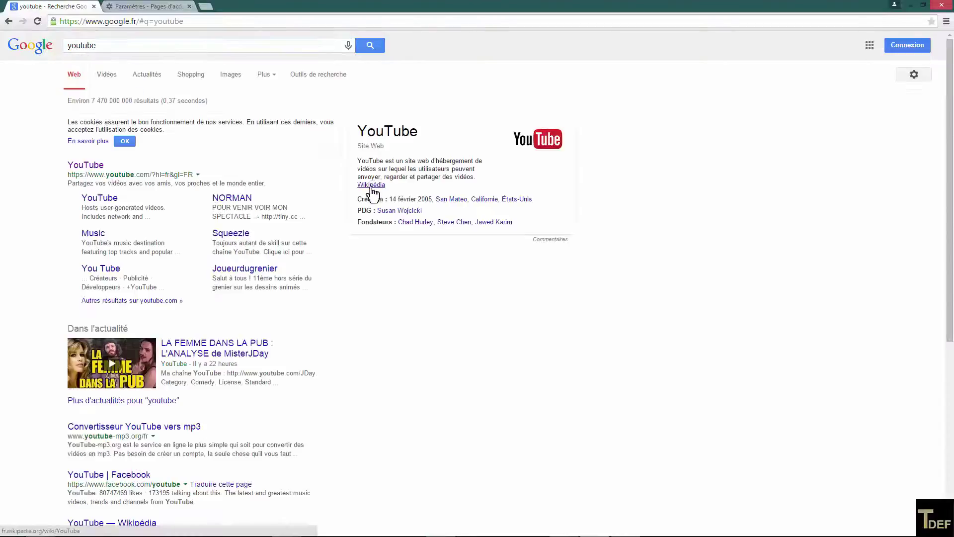
{"action": "left_click", "coordinate": [74, 165]}
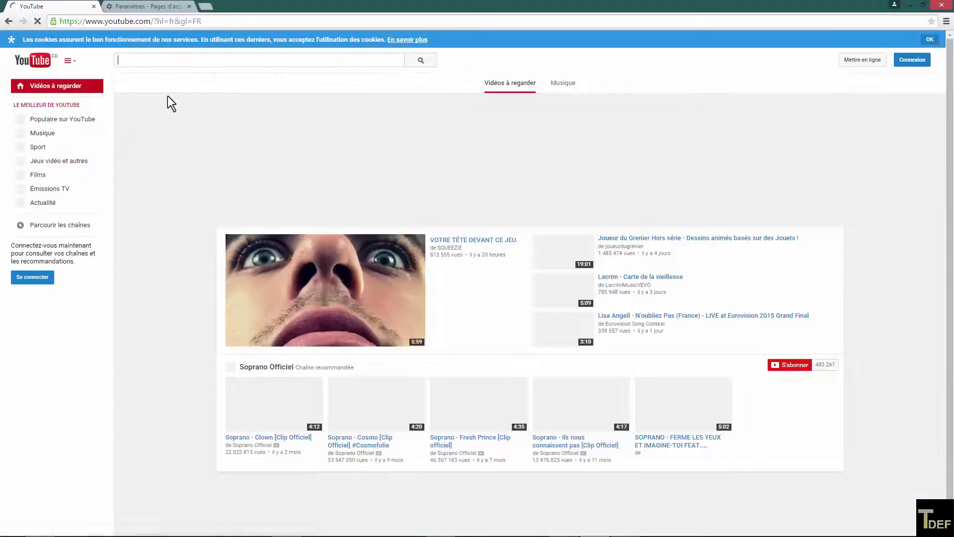
Copy the YouTube page's address and add it to the startup pages in the settings tab, accepting the change.
{"action": "left_click", "coordinate": [220, 22]}
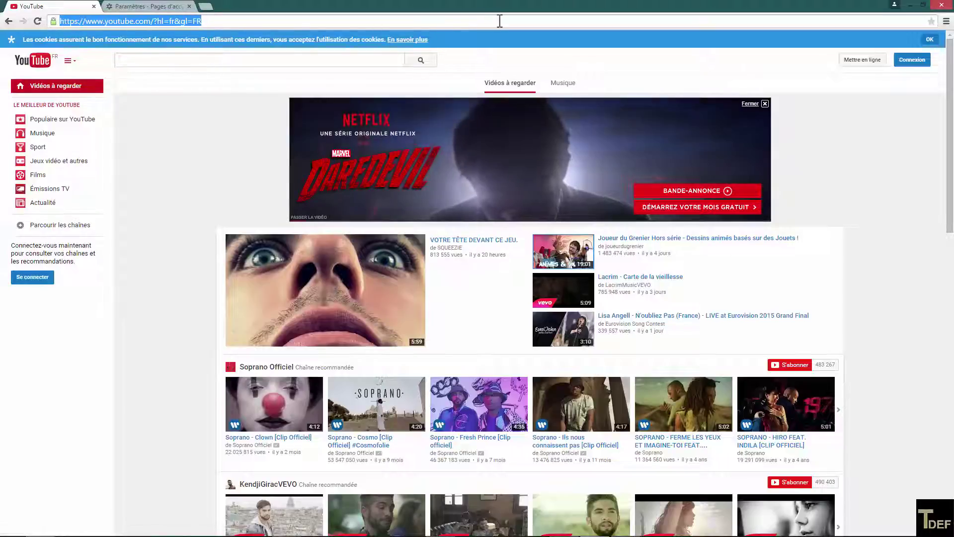
{"action": "key", "text": "ctrl+c"}
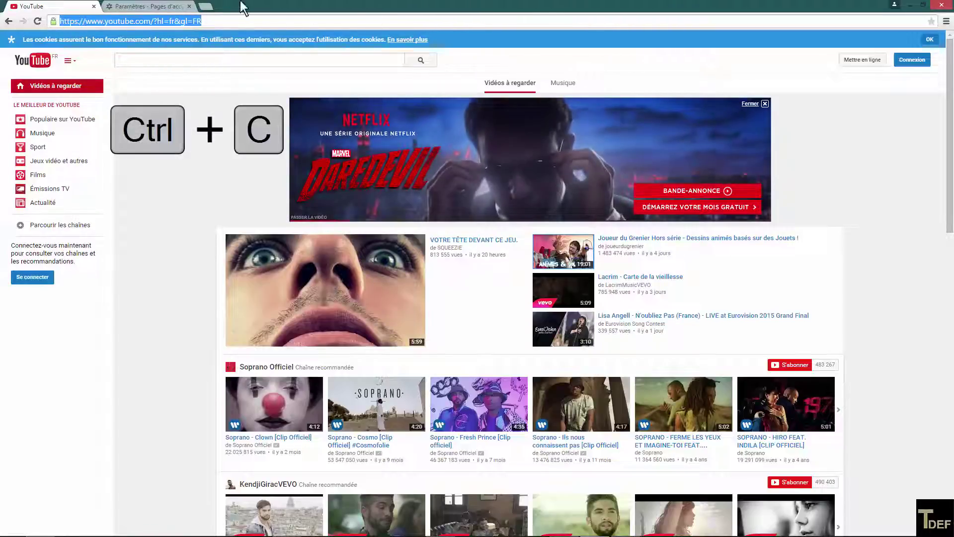
{"action": "left_click", "coordinate": [149, 6]}
{"action": "left_click", "coordinate": [491, 268]}
{"action": "key", "text": "ctrl+v"}
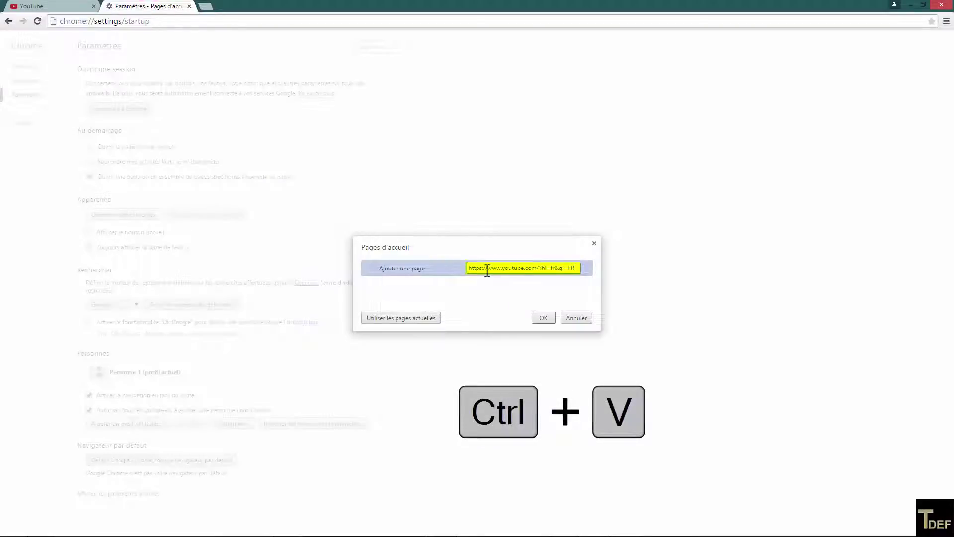
{"action": "left_click", "coordinate": [544, 319]}
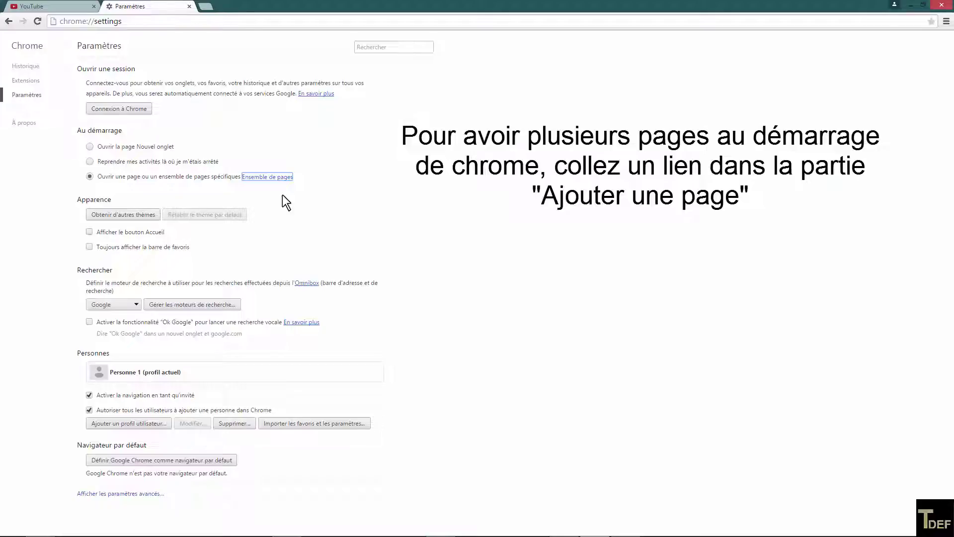
Reopen the set of startup pages at the empty entry for adding another page.
{"action": "left_click", "coordinate": [255, 180]}
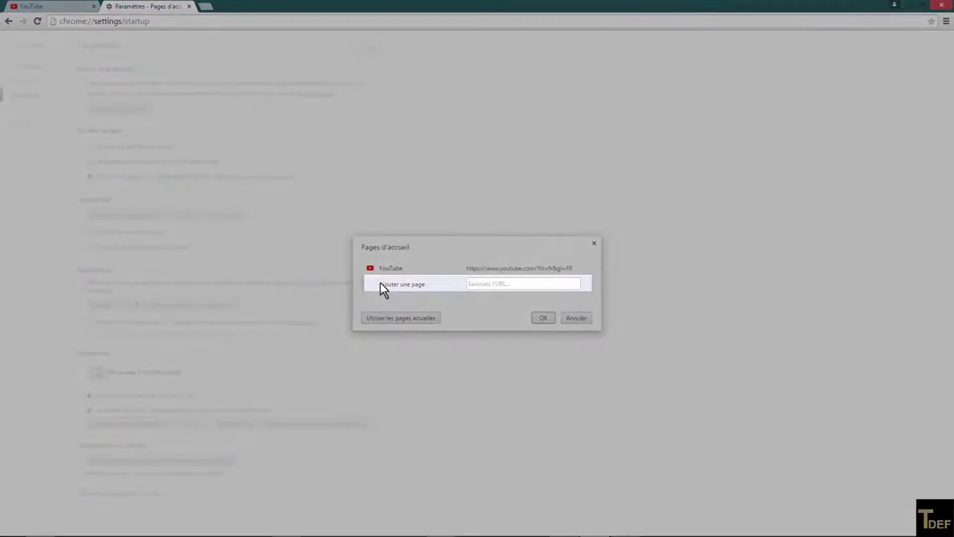
{"action": "left_click", "coordinate": [471, 285]}
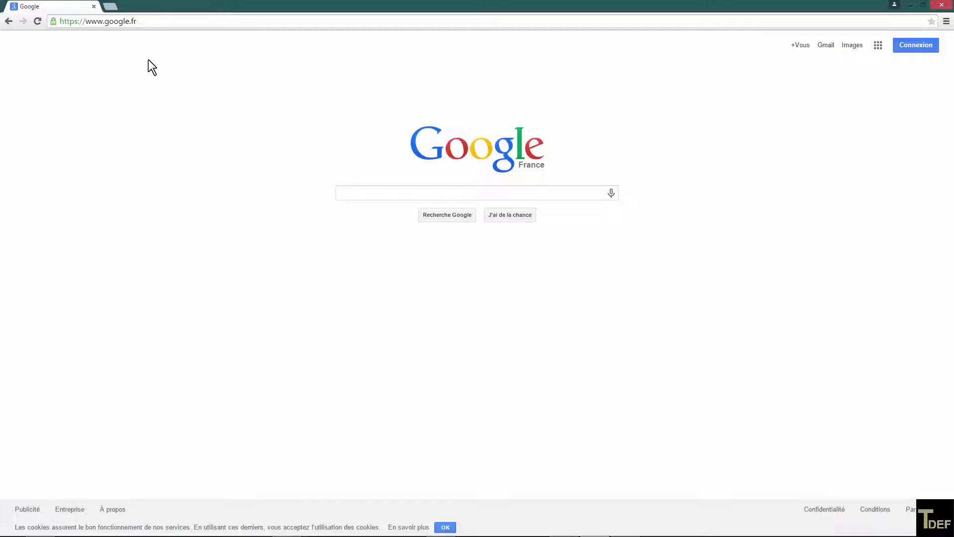
Open the browser's extensions page in a new tab and go from there to the Chrome Web Store.
{"action": "left_click", "coordinate": [111, 7]}
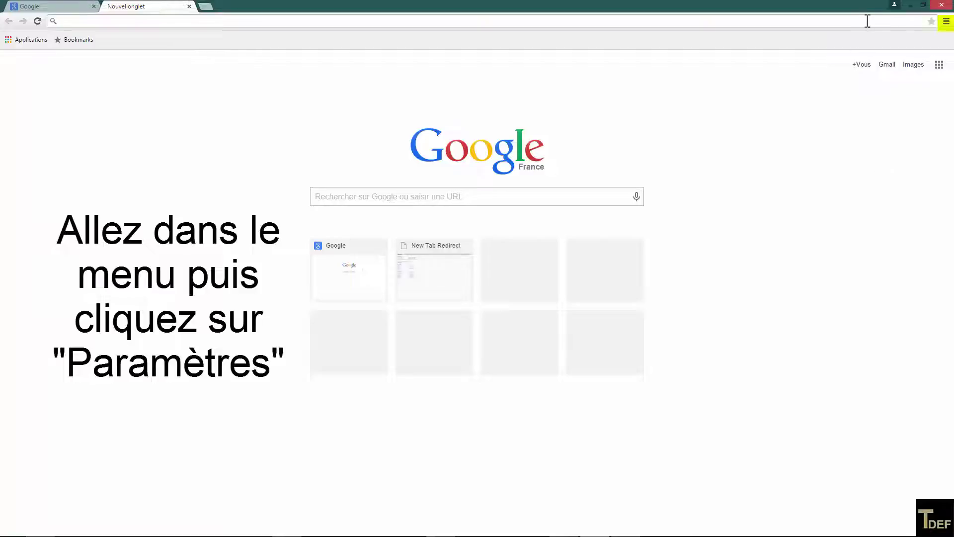
{"action": "left_click", "coordinate": [946, 22]}
{"action": "left_click", "coordinate": [842, 212]}
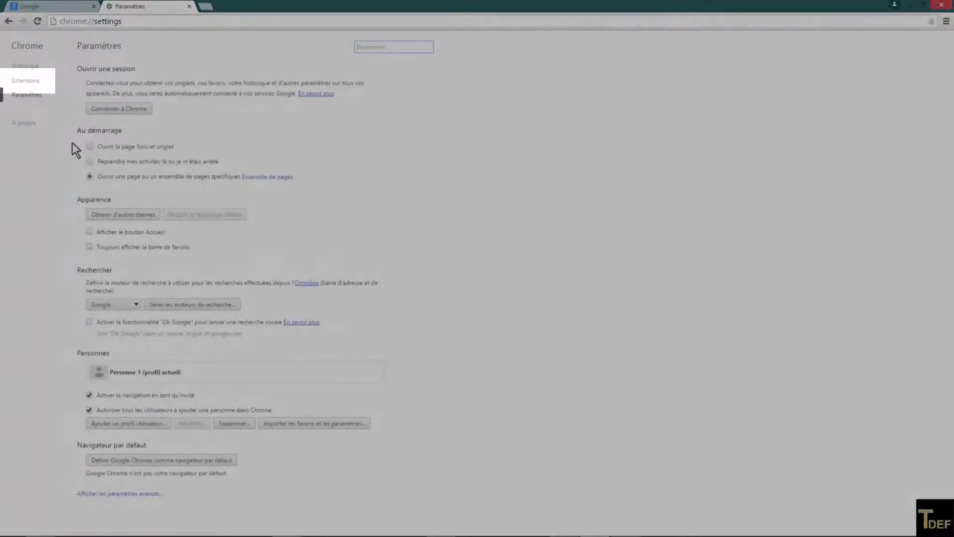
{"action": "left_click", "coordinate": [27, 82]}
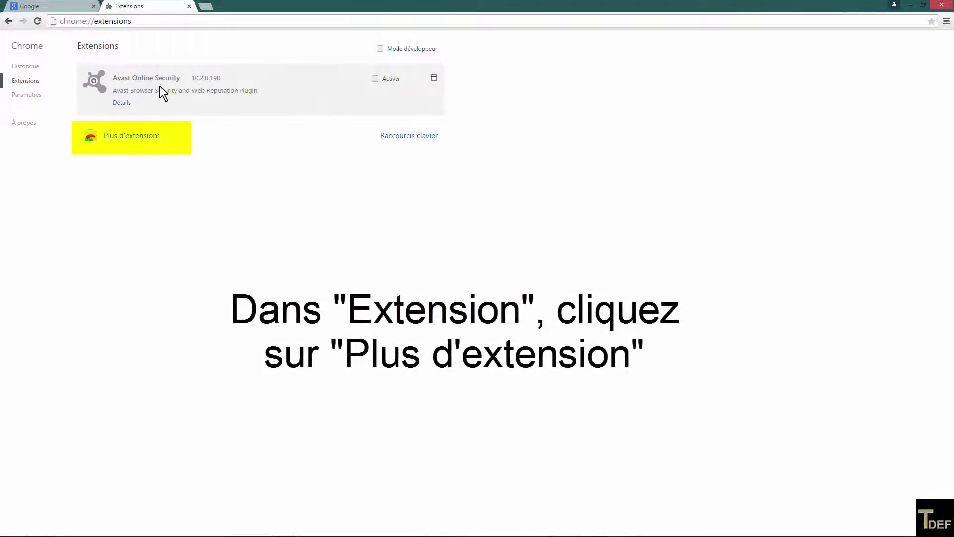
{"action": "left_click", "coordinate": [143, 144]}
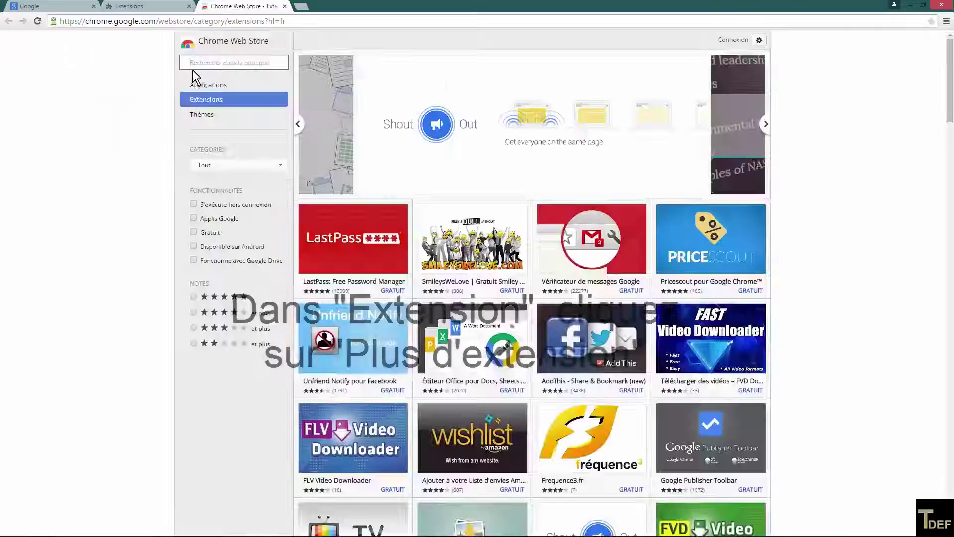
Search the Chrome Web Store for "new tab redirect".
{"action": "left_click", "coordinate": [199, 68]}
{"action": "type", "text": "new"}
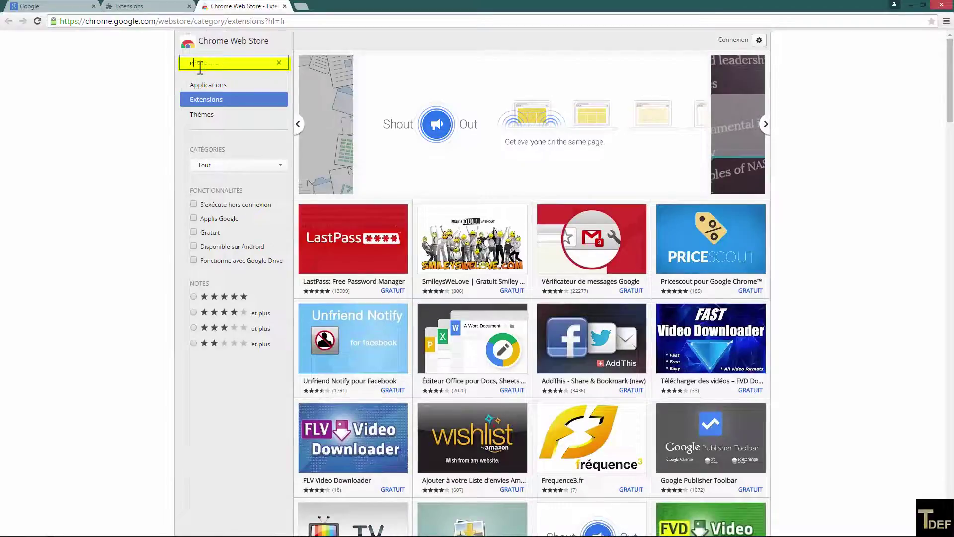
{"action": "type", "text": " tab red"}
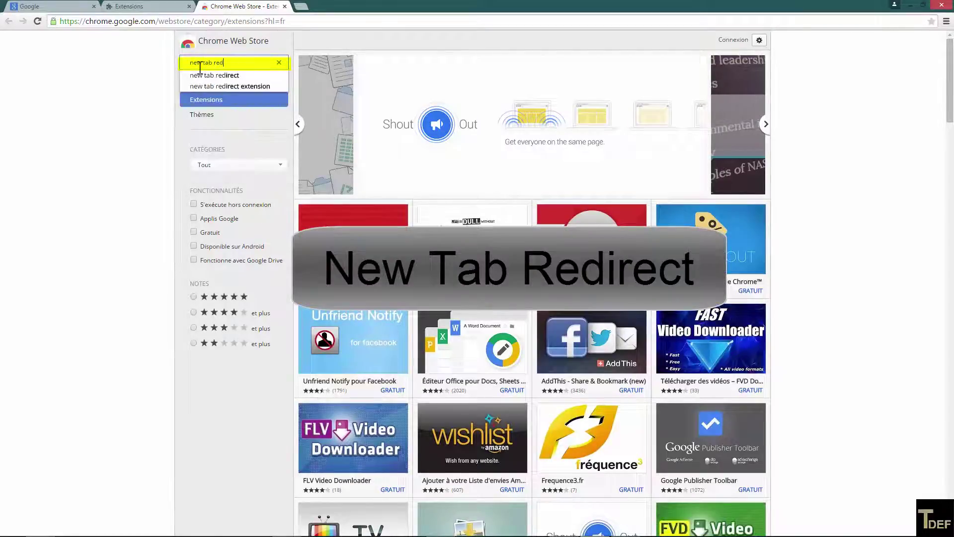
{"action": "type", "text": "irect"}
{"action": "key", "text": "Return"}
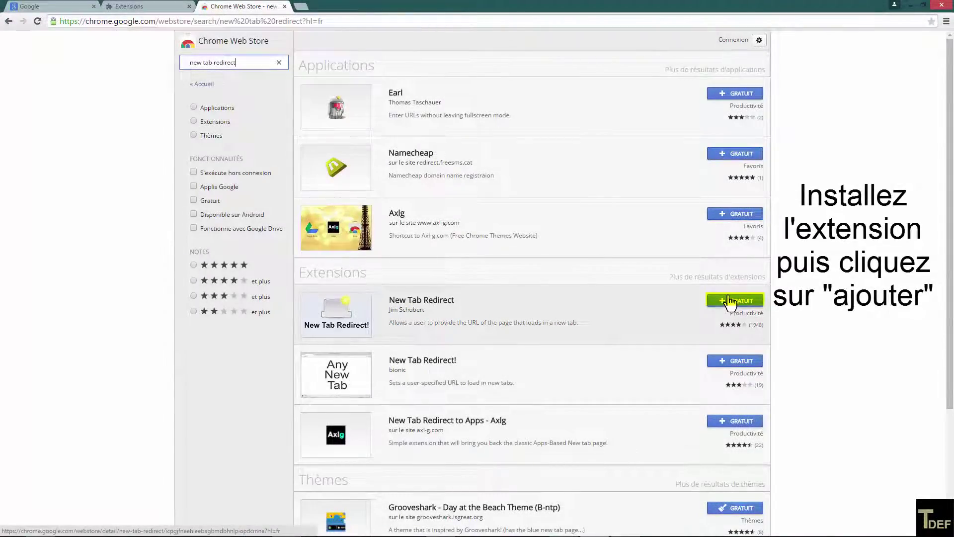
Install the free New Tab Redirect extension that comes first among the extensions and confirm adding it.
{"action": "left_click", "coordinate": [729, 301]}
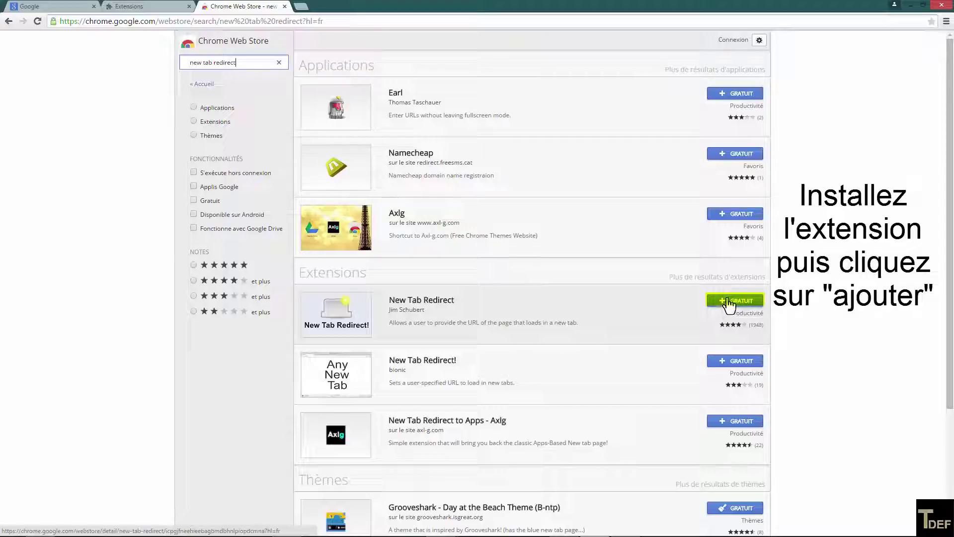
{"action": "left_click", "coordinate": [723, 302]}
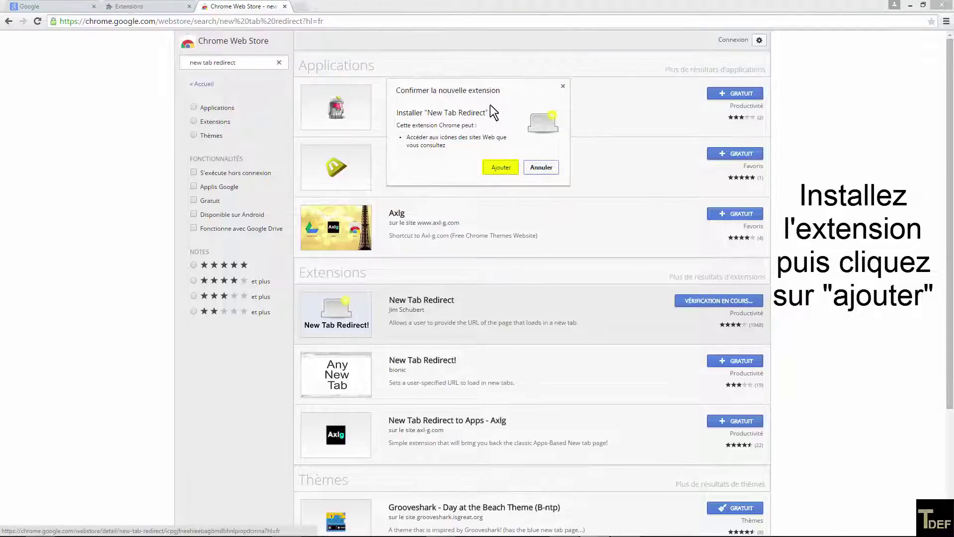
{"action": "left_click", "coordinate": [502, 166]}
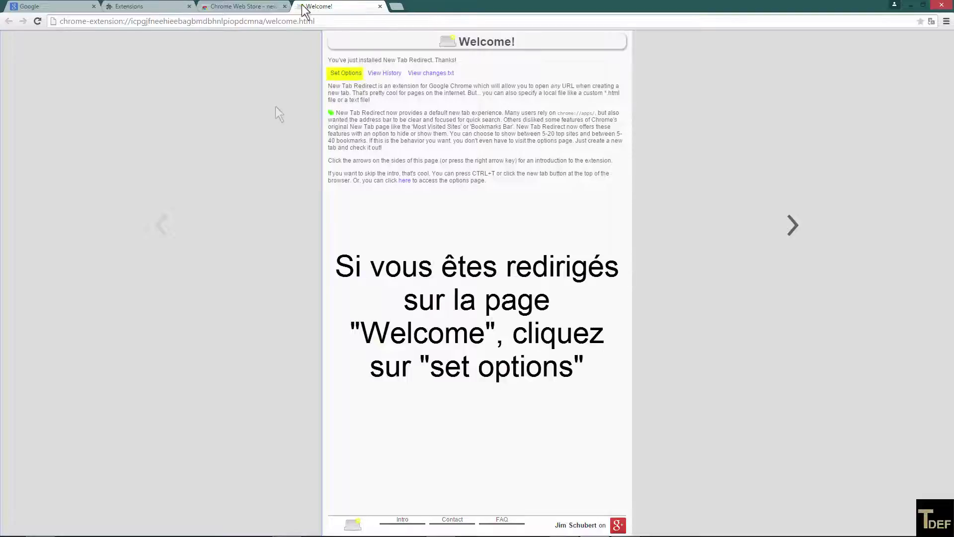
{"action": "left_click", "coordinate": [346, 74]}
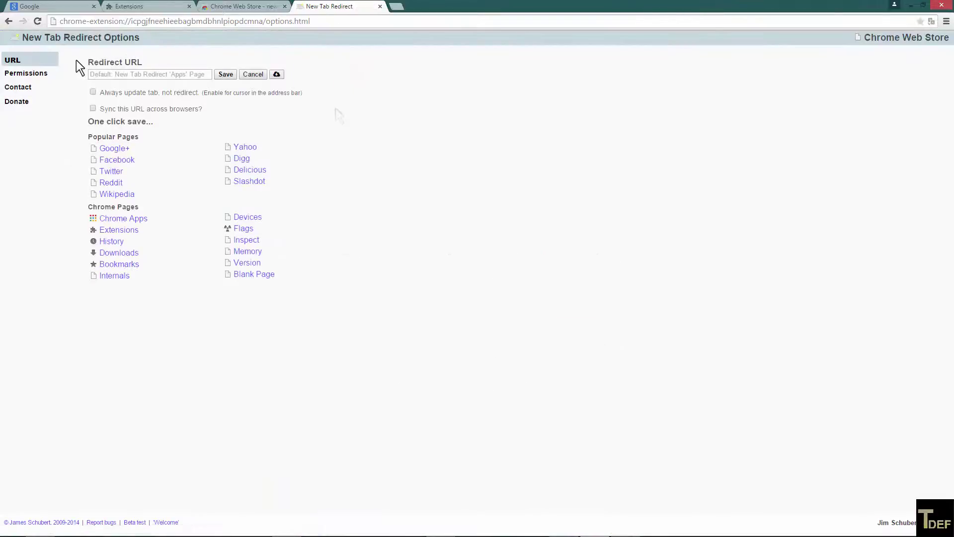
{"action": "left_click", "coordinate": [95, 74]}
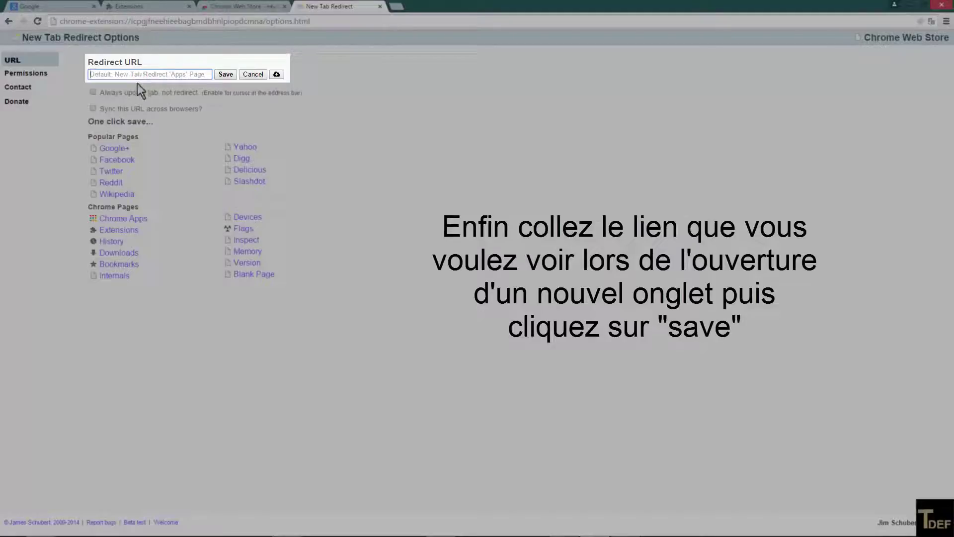
{"action": "key", "text": "ctrl+v"}
{"action": "left_click", "coordinate": [223, 75]}
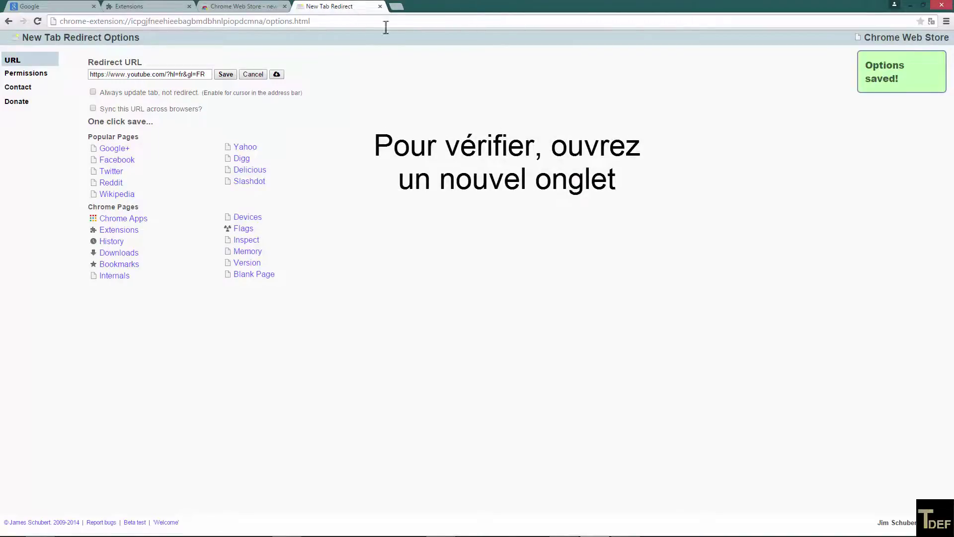
Test the redirect in a new tab, and close the test, options and Chrome Web Store tabs.
{"action": "left_click", "coordinate": [396, 7]}
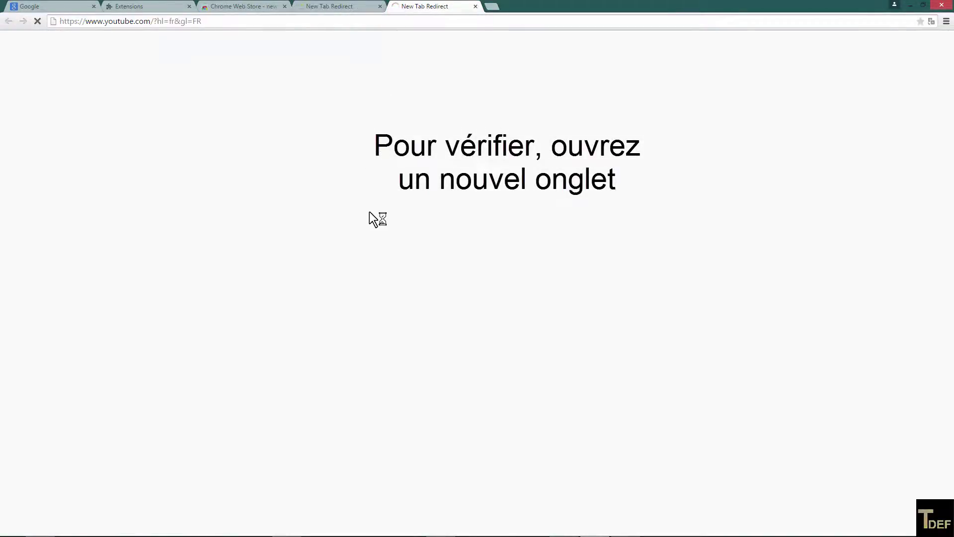
{"action": "key", "text": "ctrl+w"}
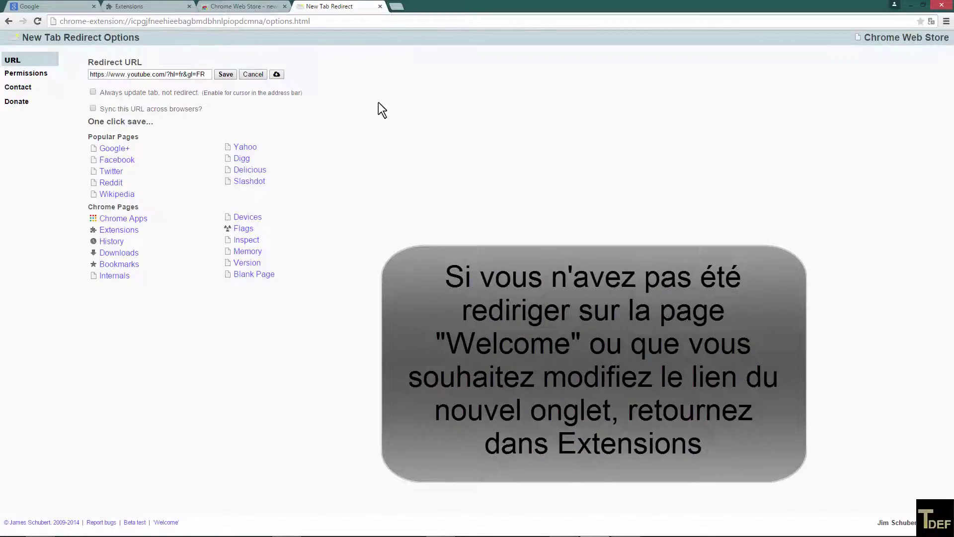
{"action": "left_click", "coordinate": [380, 6]}
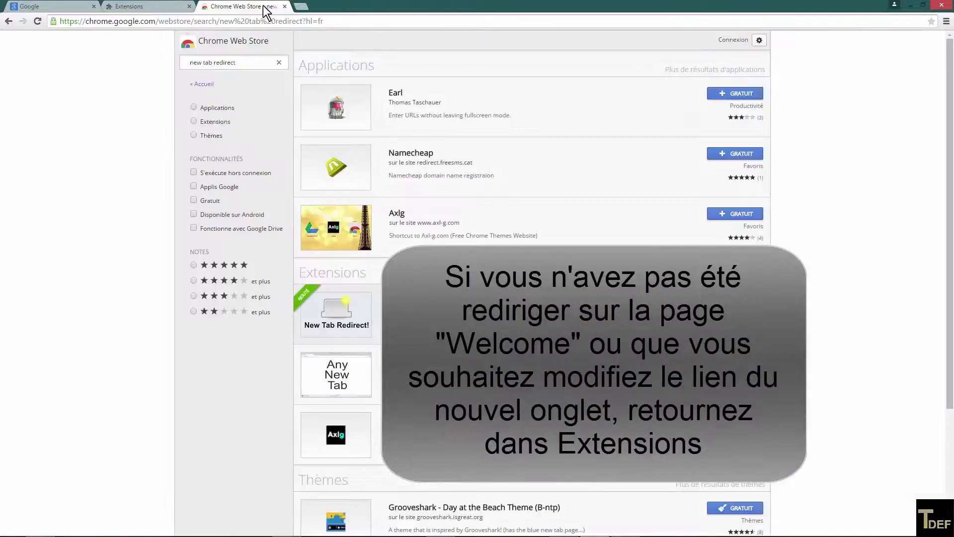
{"action": "key", "text": "ctrl+w"}
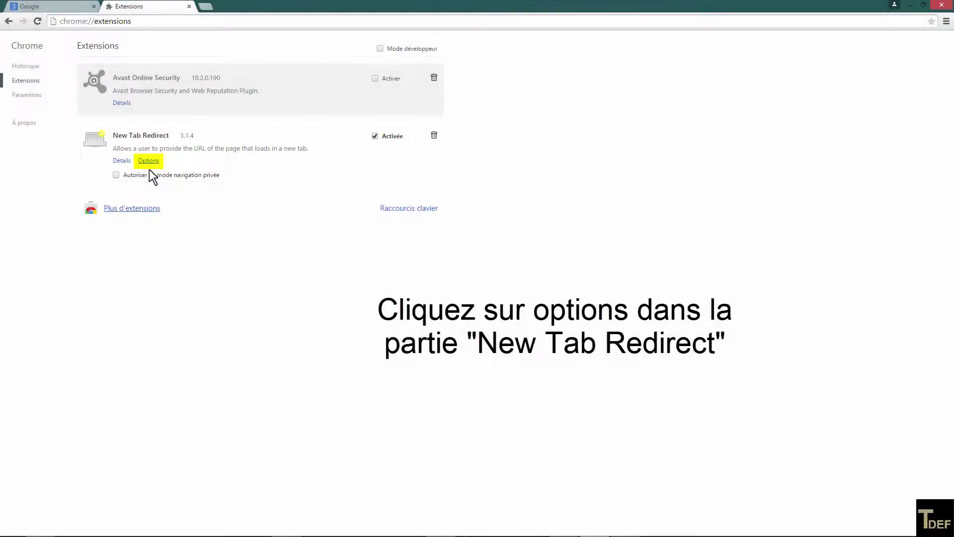
{"action": "left_click", "coordinate": [148, 162]}
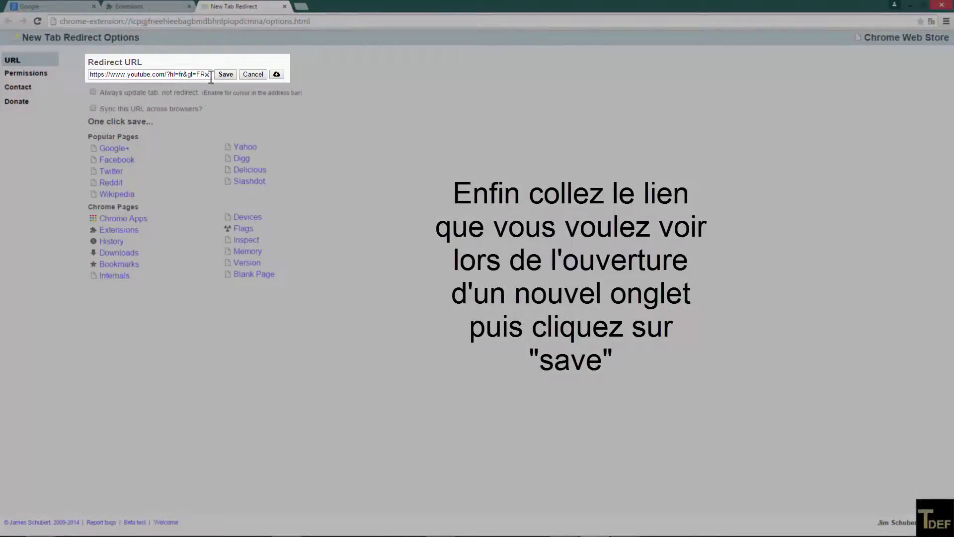
{"action": "left_click", "coordinate": [231, 77]}
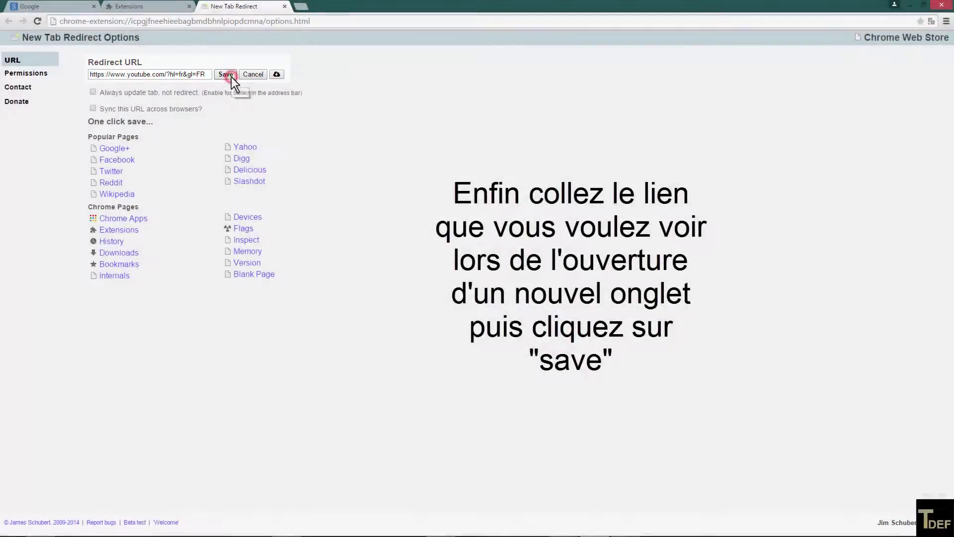
{"action": "left_click", "coordinate": [300, 7]}
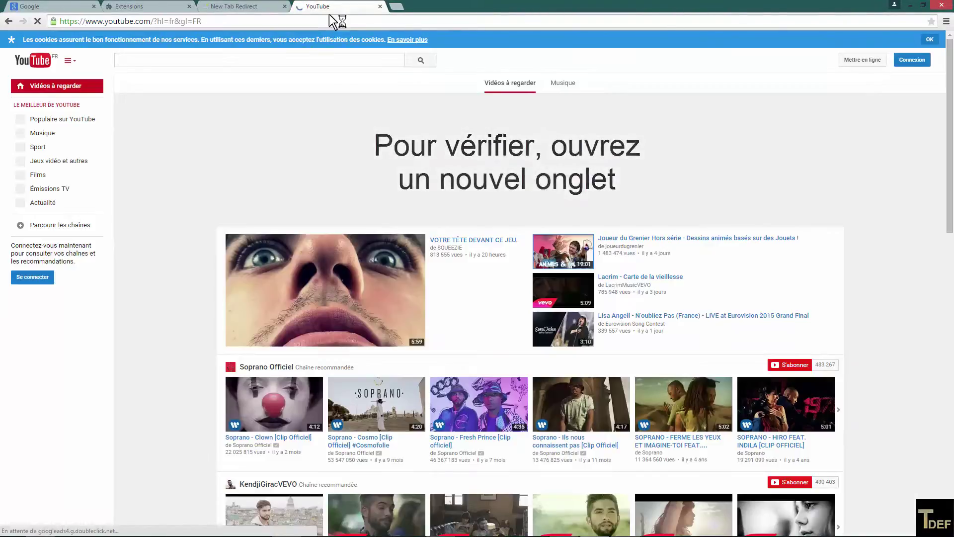
{"action": "key", "text": "ctrl+w"}
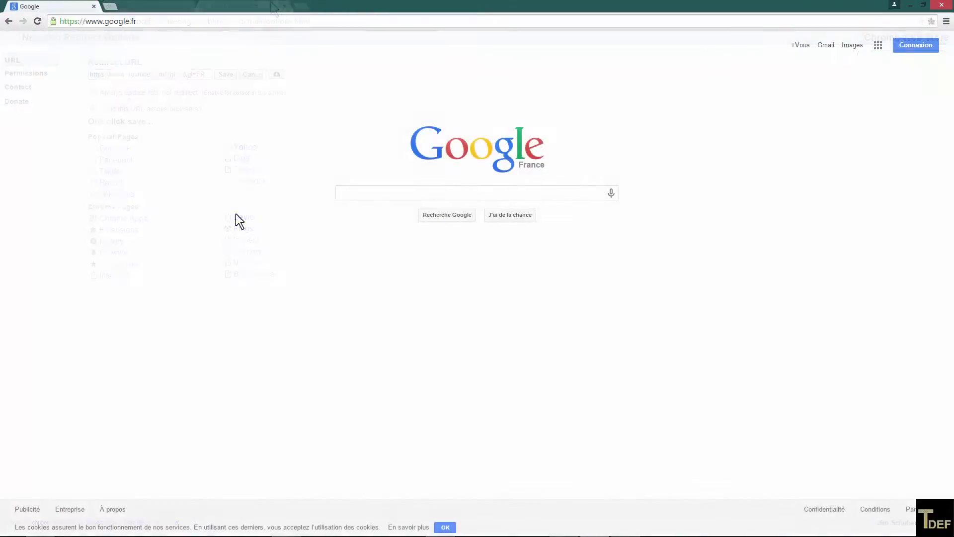